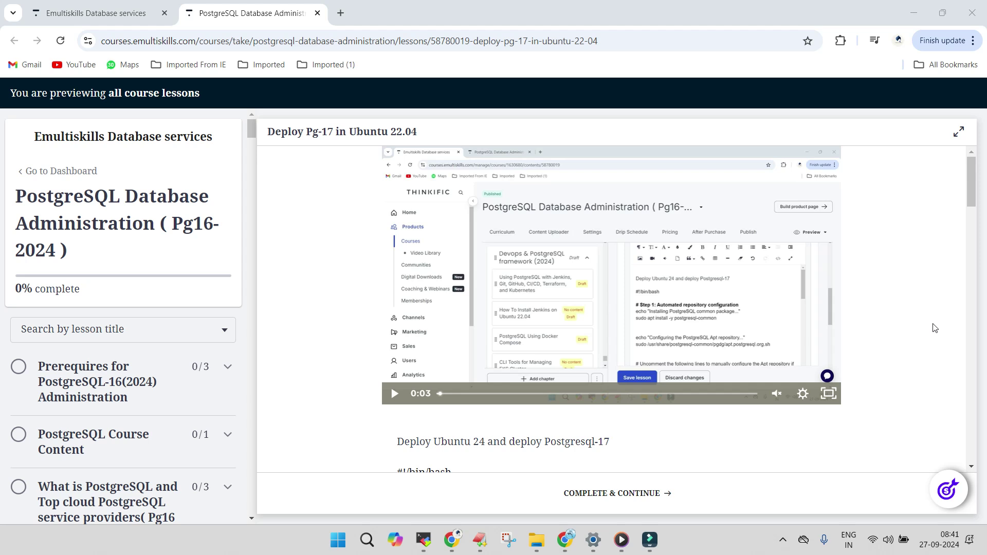
# Play the embedded 'Deploy Pg-17 in Ubuntu 22.04' lesson video
pyautogui.click(393, 394)
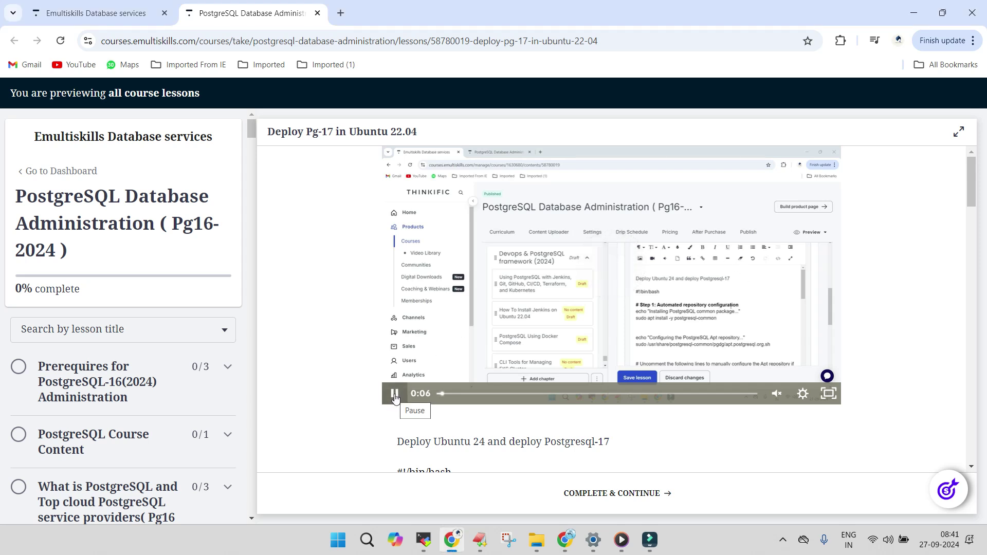